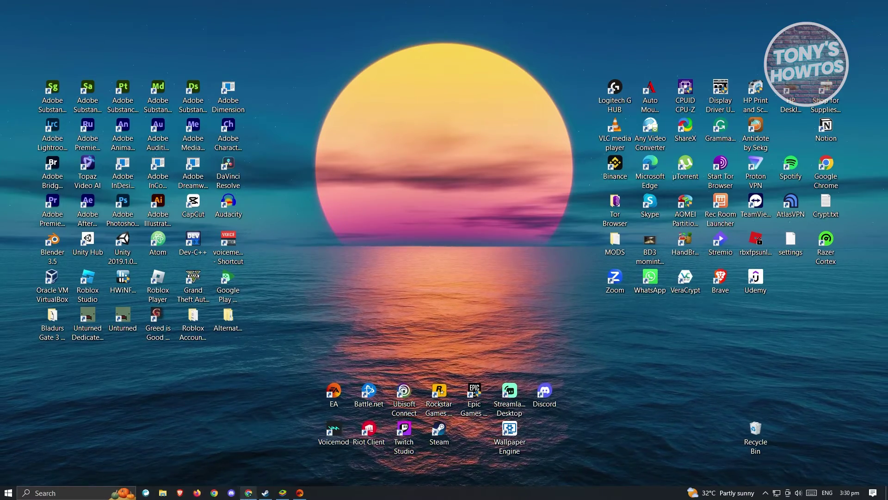
Step: Search Google for 'ea app' in Chrome and go to EA's official download page
click(248, 493)
text(e)
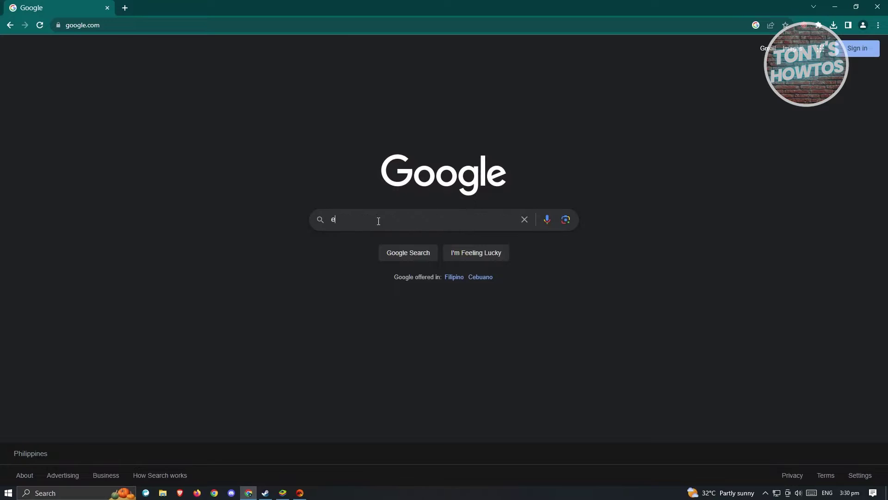
text(a a[p)
key(BackSpace)
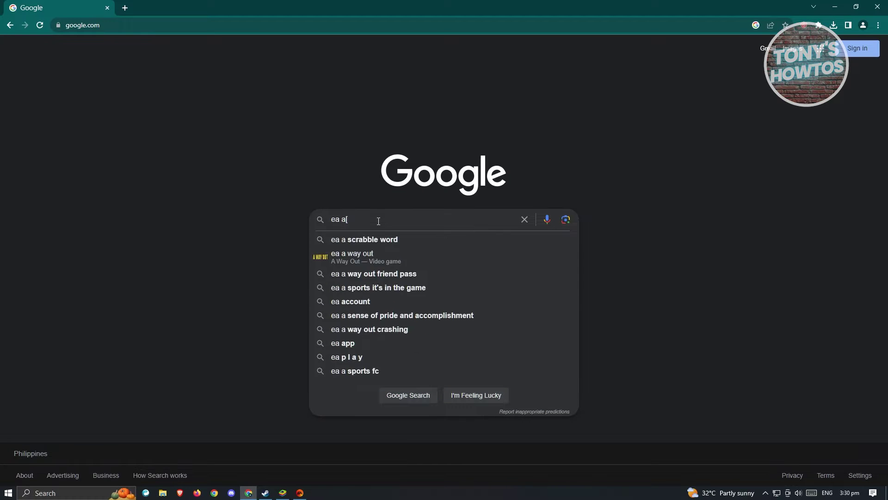
text(pp)
key(Return)
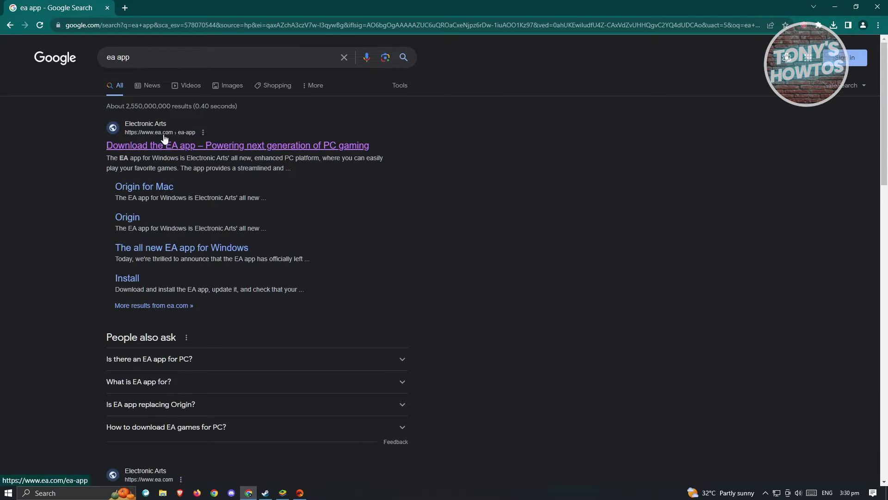
click(186, 147)
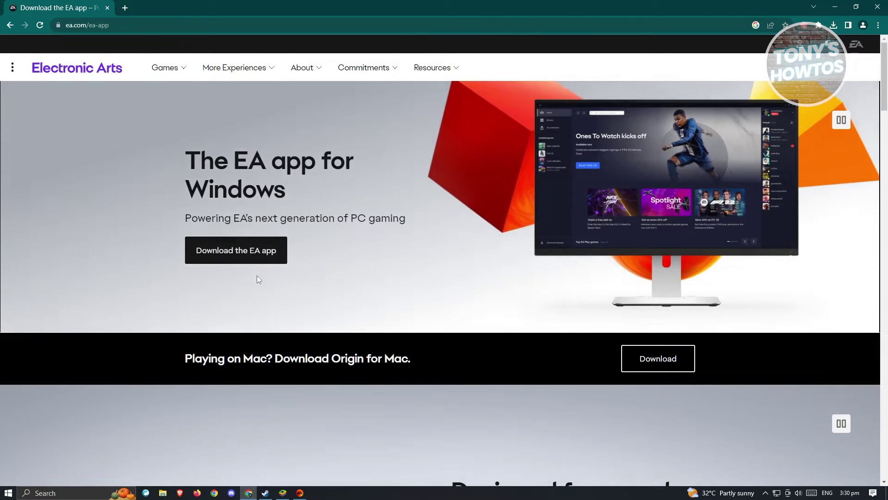
Step: Download the EA app installer, confirm it in Downloads, and minimize Chrome
click(245, 259)
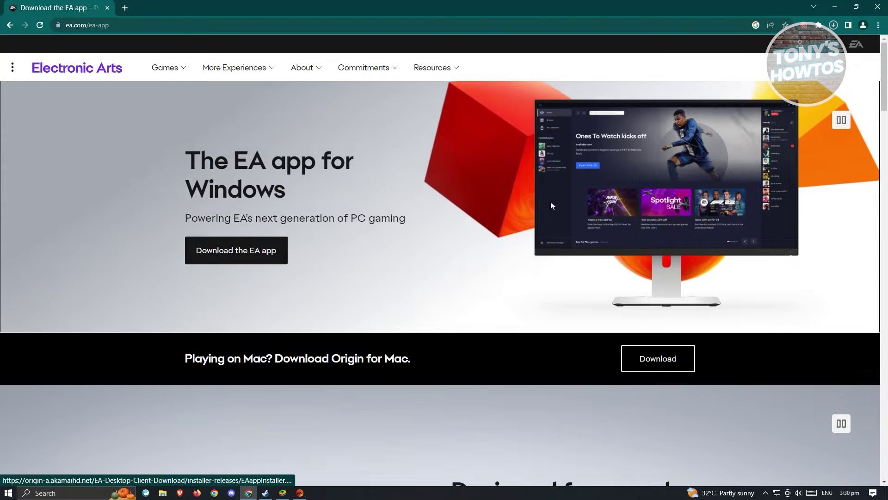
click(834, 28)
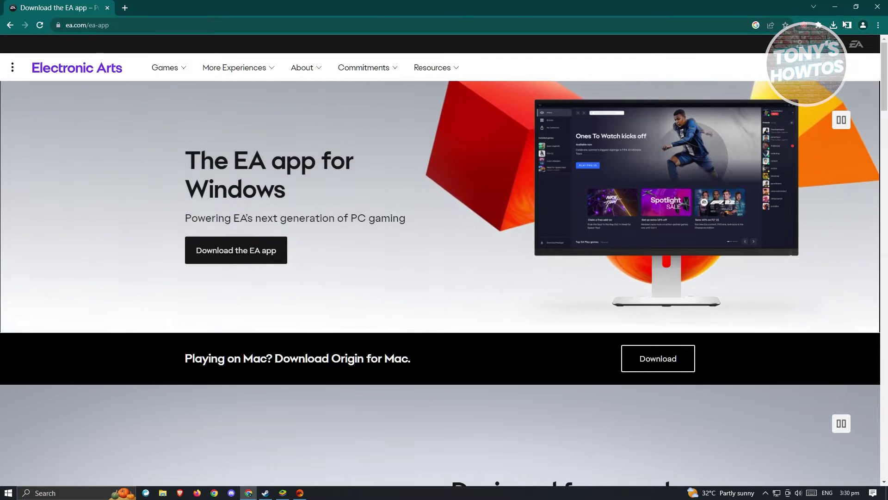
click(834, 25)
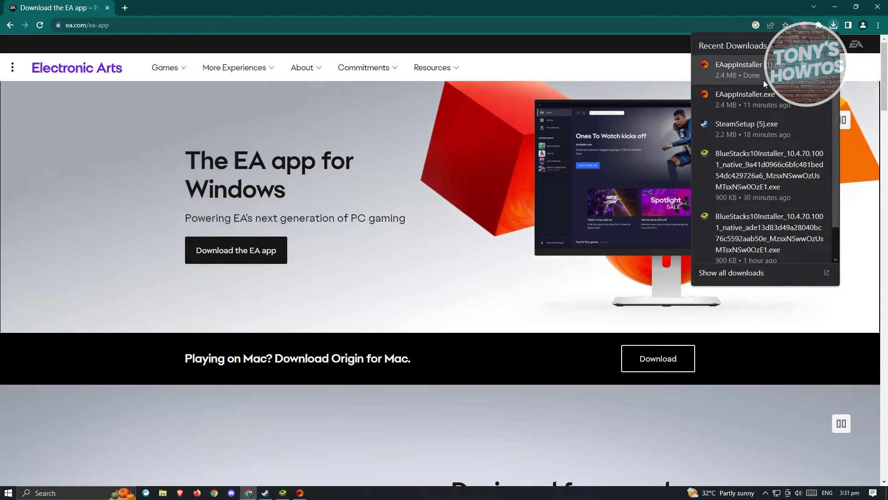
click(814, 6)
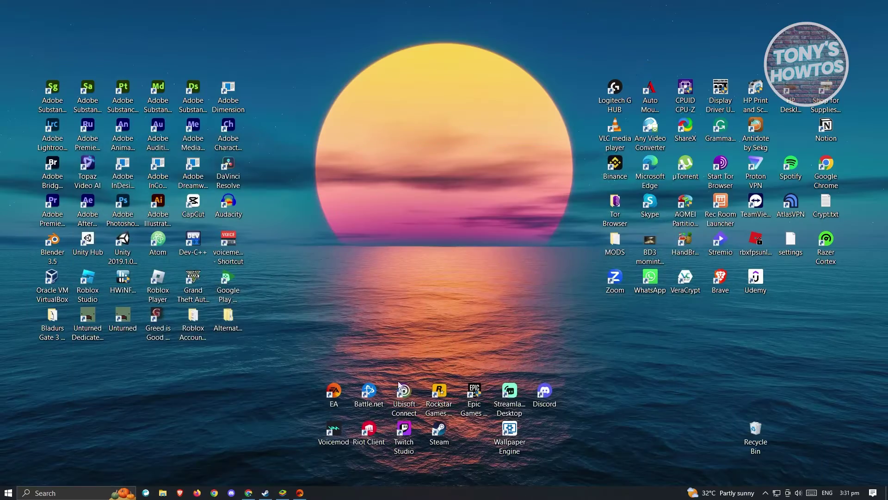
Step: Launch the EA app, back out of Create Account, and start signing in with Google
click(300, 492)
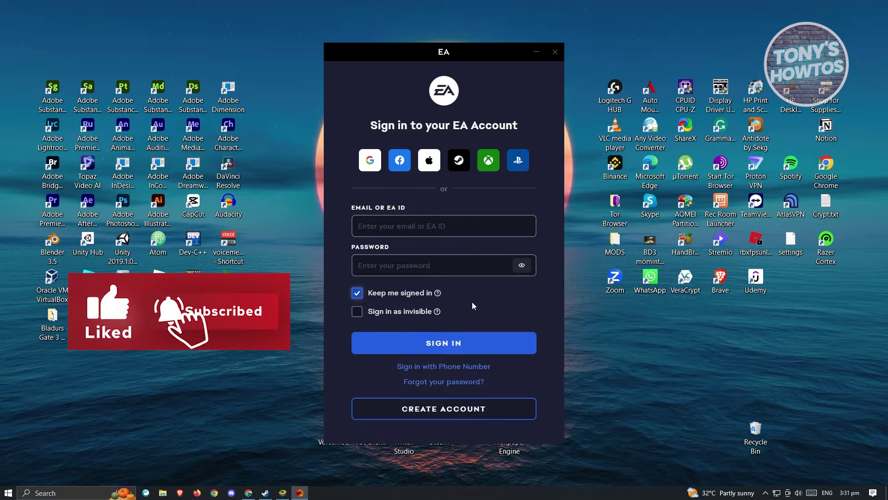
click(437, 419)
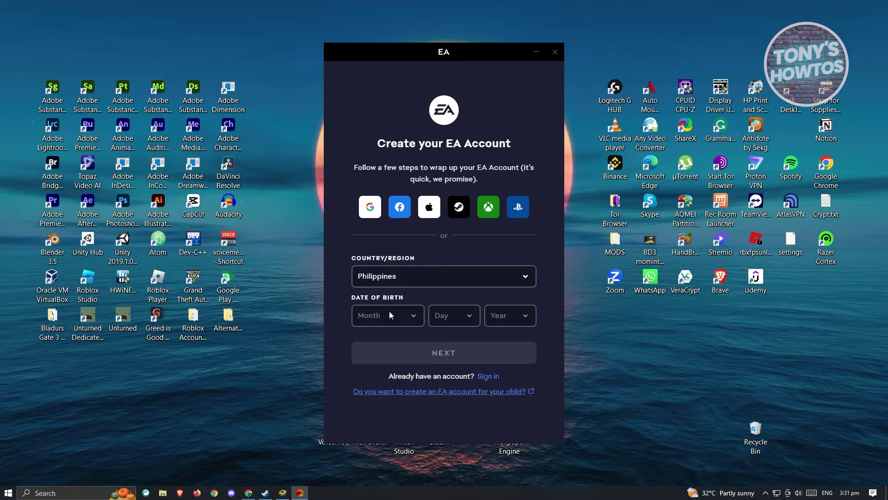
click(486, 377)
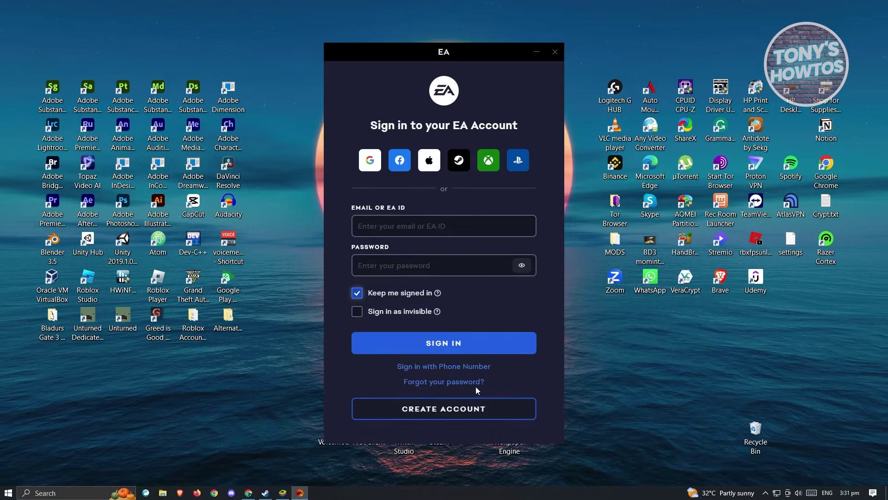
click(371, 163)
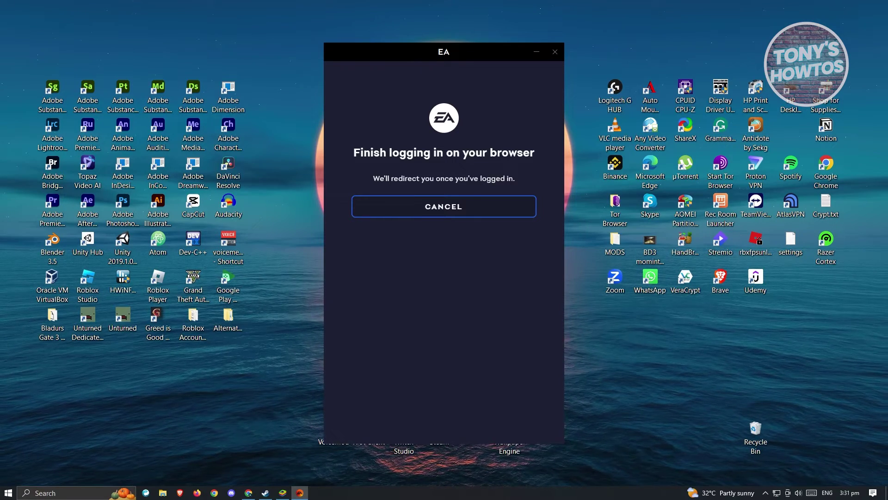
Step: Dismiss the login prompt after browser sign-in and run a search for 'fifa 23'
key(alt+F4)
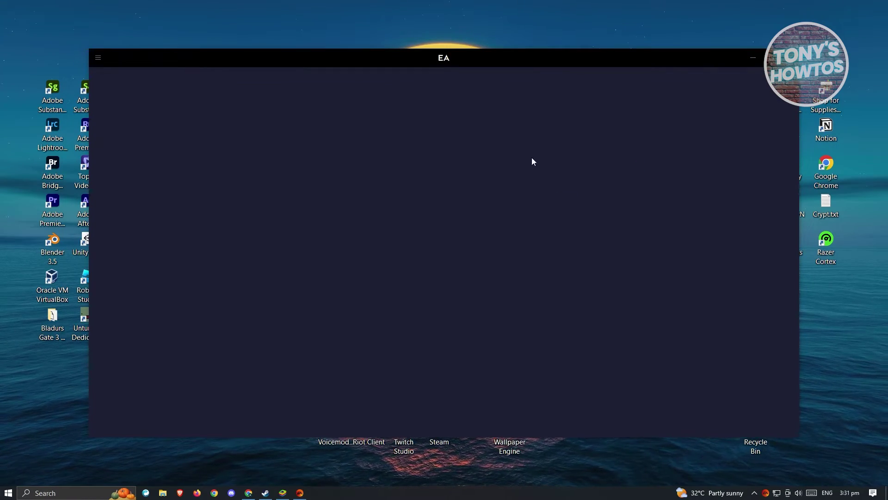
drag(437, 63, 445, 53)
text(fifa 23)
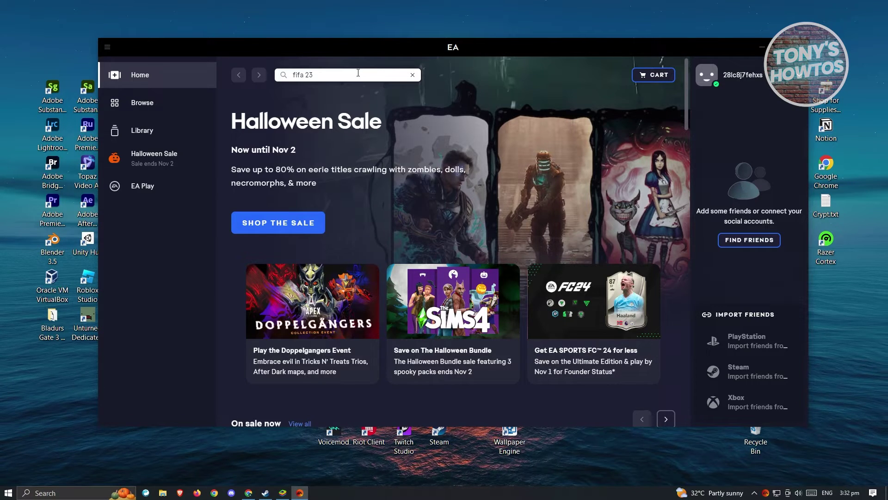
key(Return)
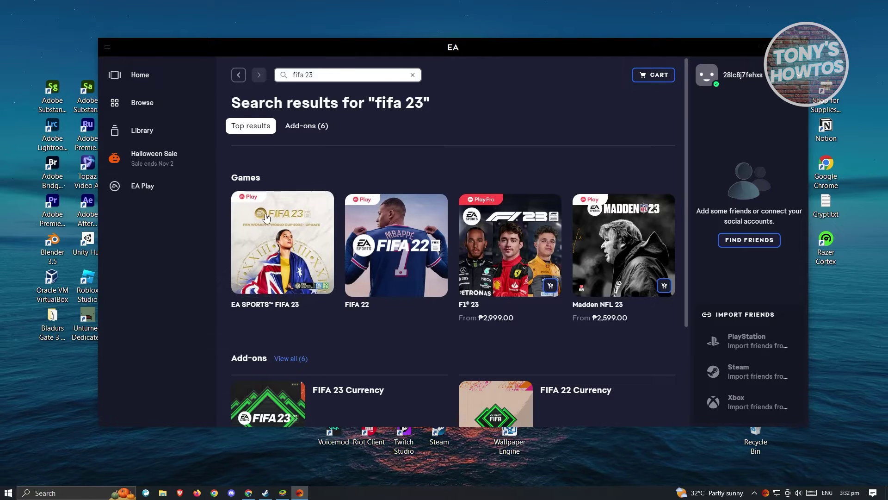
Step: From the FIFA 23 page choose the Annual EA Play plan and continue to payment
click(284, 250)
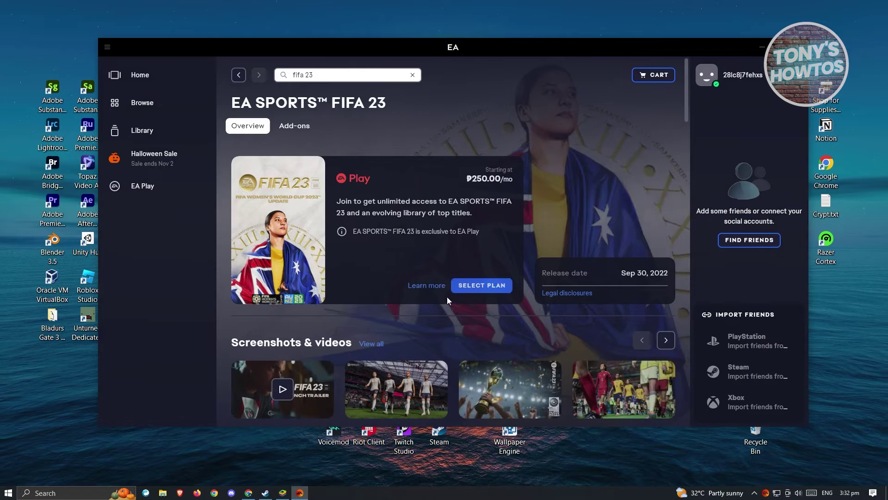
click(480, 285)
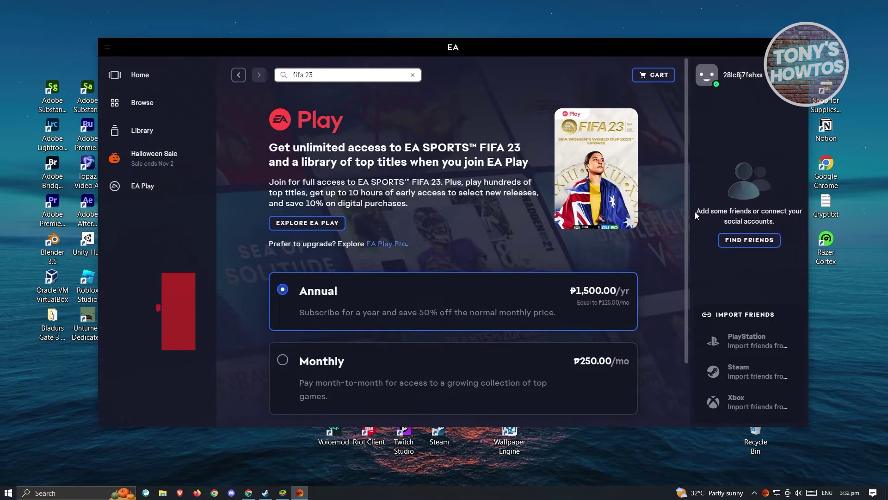
scroll(695, 251, down, 2)
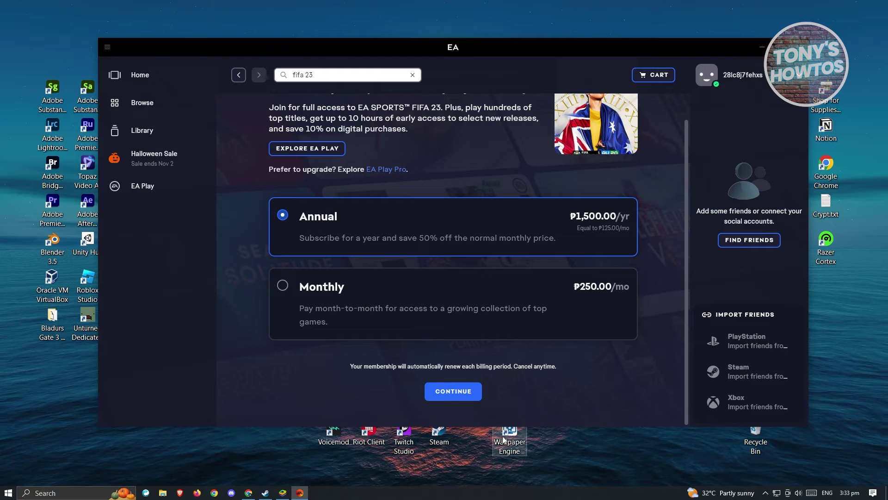
click(458, 397)
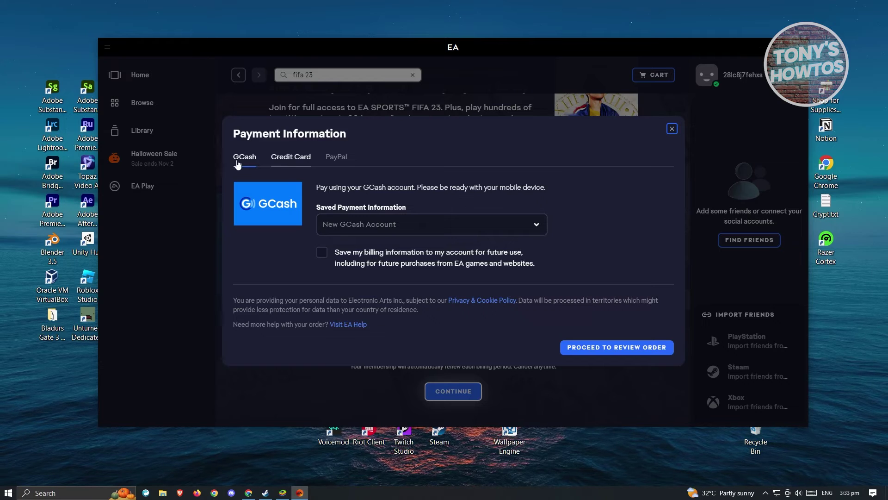
click(291, 157)
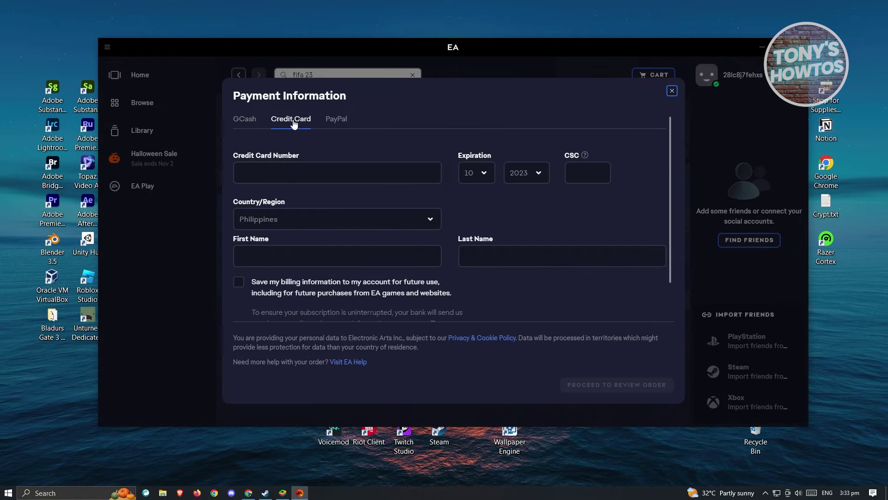
click(341, 123)
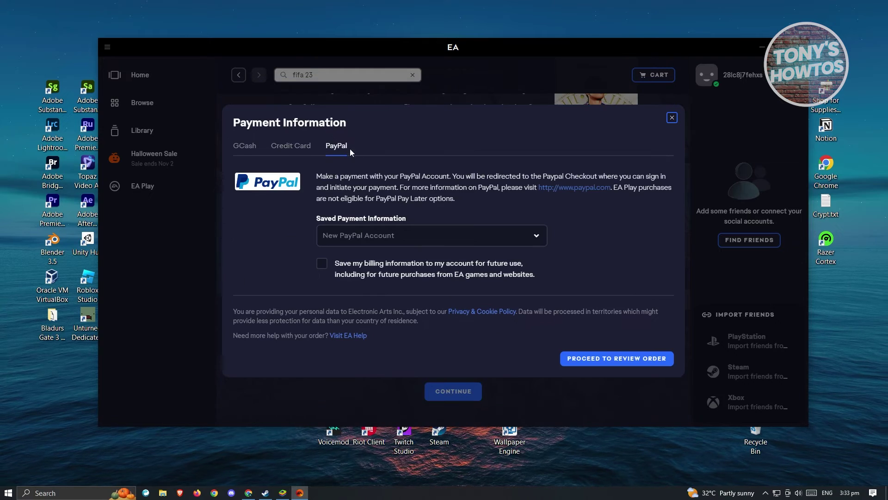
click(672, 118)
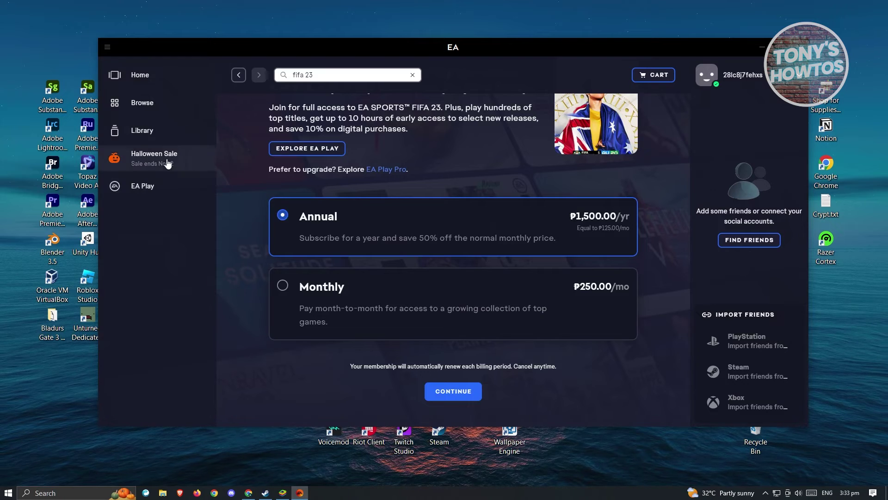
Step: Start the Apex Legends download from the Library
click(149, 133)
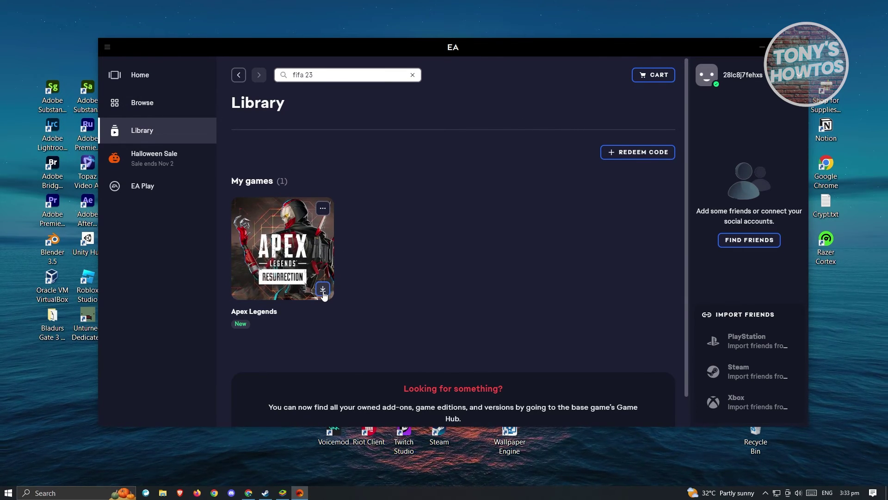
click(323, 291)
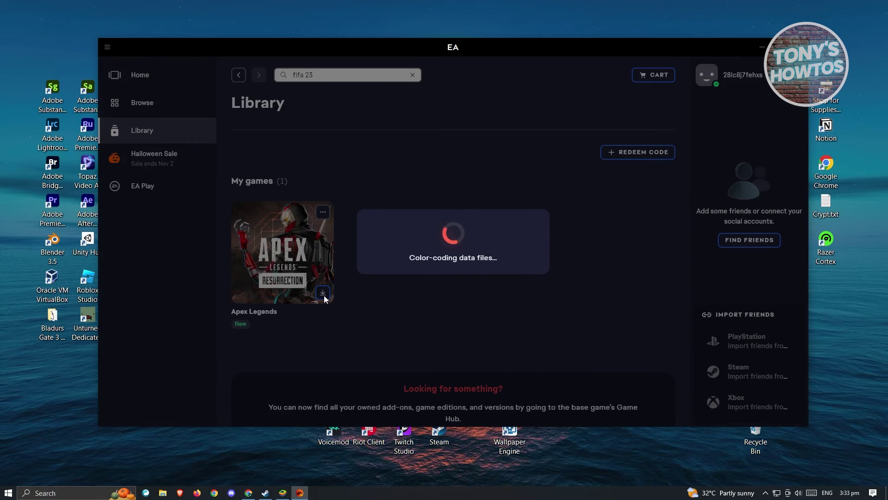